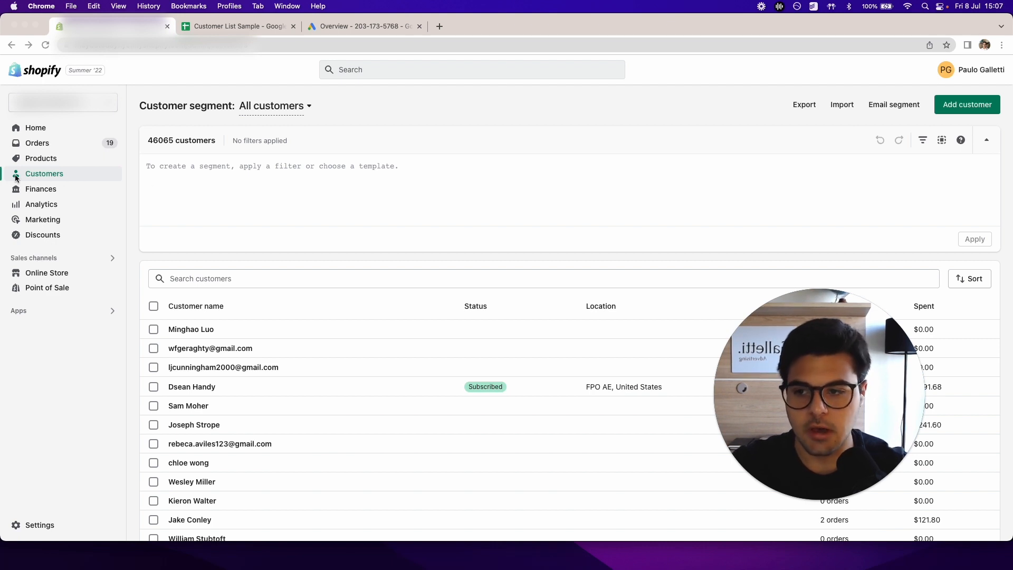
Step: Review the export options for the store's customer list and close the export dialog
left_click(793, 110)
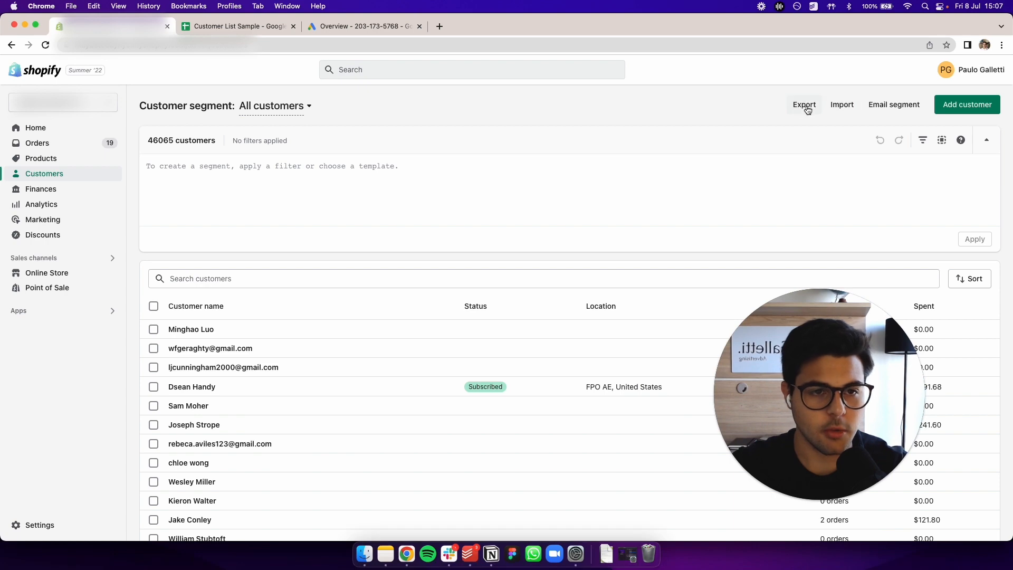
left_click(805, 107)
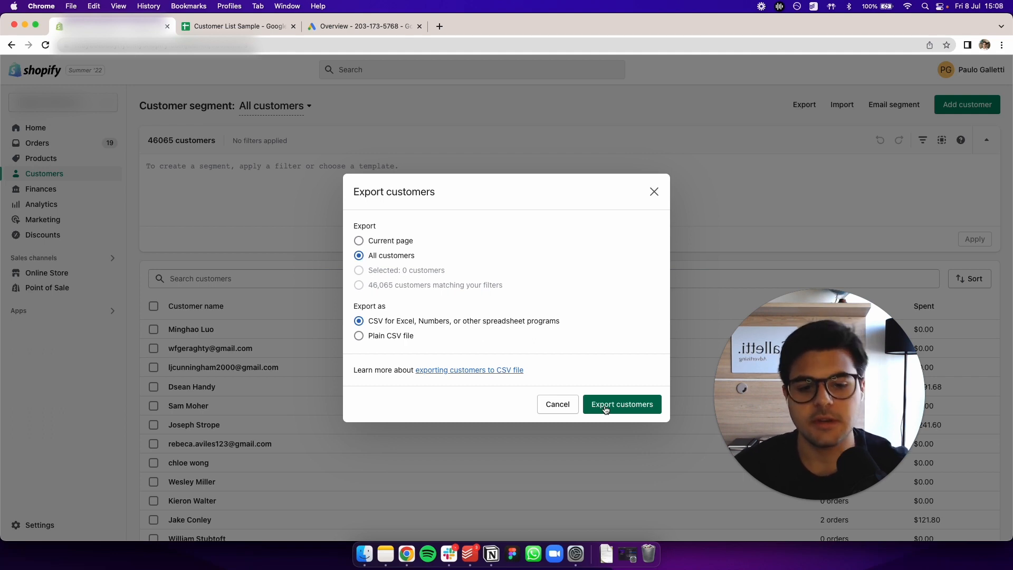
left_click(654, 192)
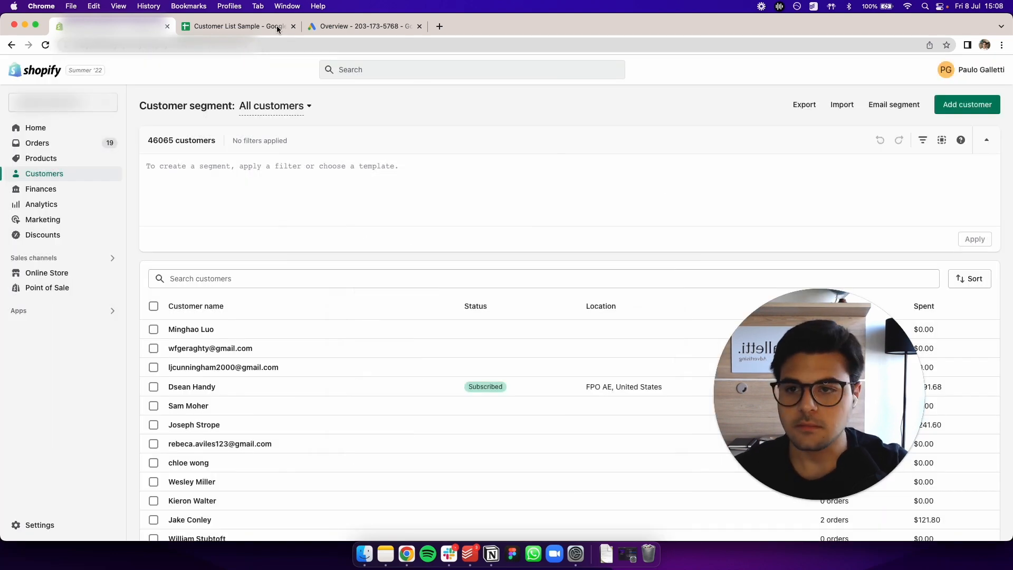
Step: Switch to the Customer List Sample spreadsheet and examine its First Name, Last Name, Email, Zip, Country Code and Phone headers
left_click(225, 29)
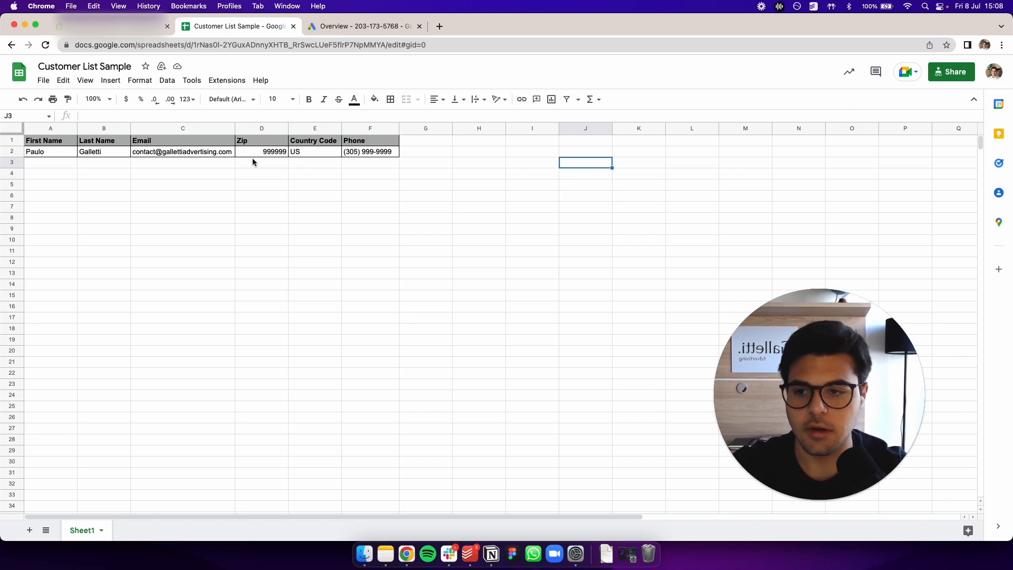
left_click(43, 145)
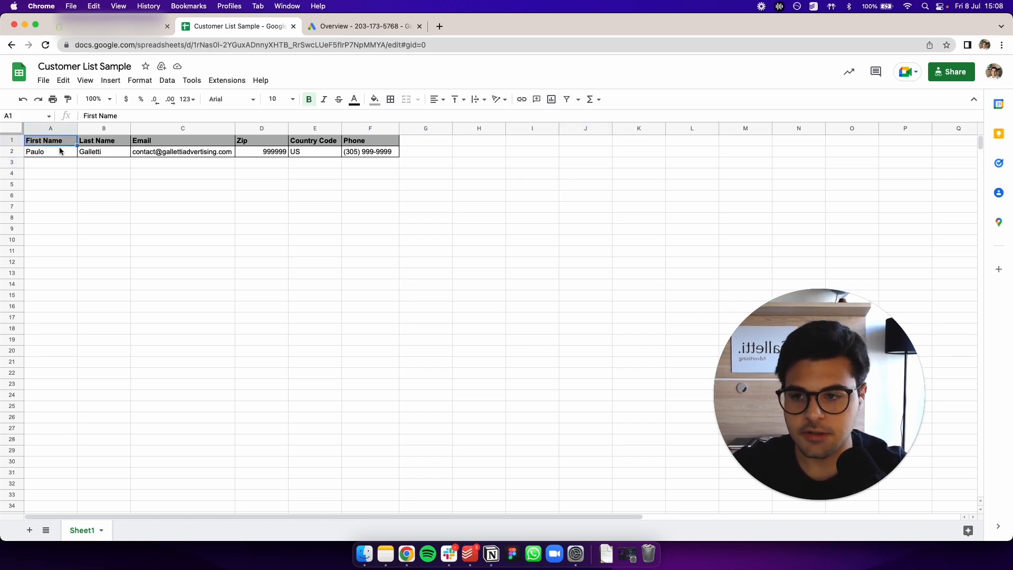
left_click(102, 145)
left_click(177, 145)
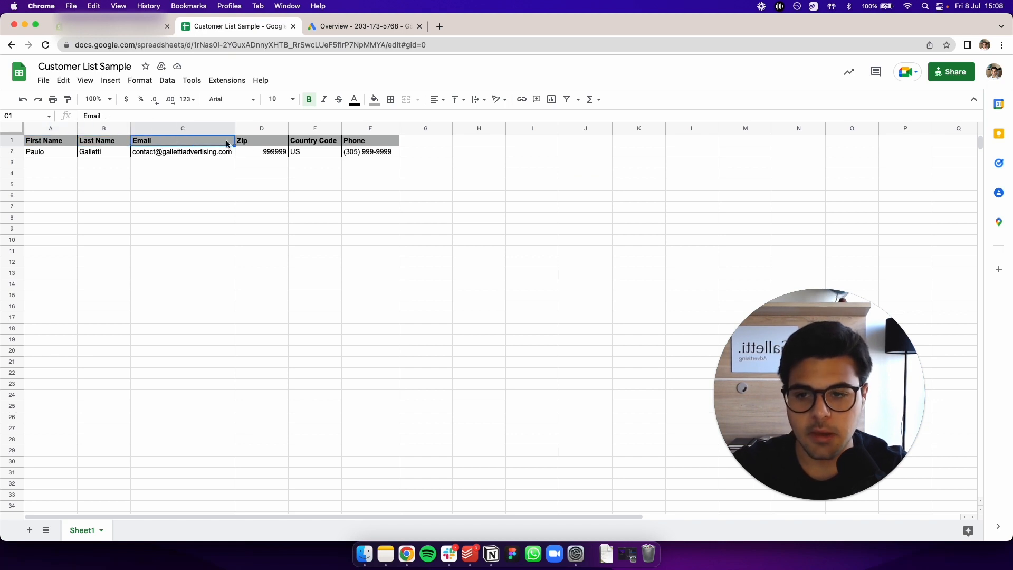
left_click(251, 145)
left_click(317, 146)
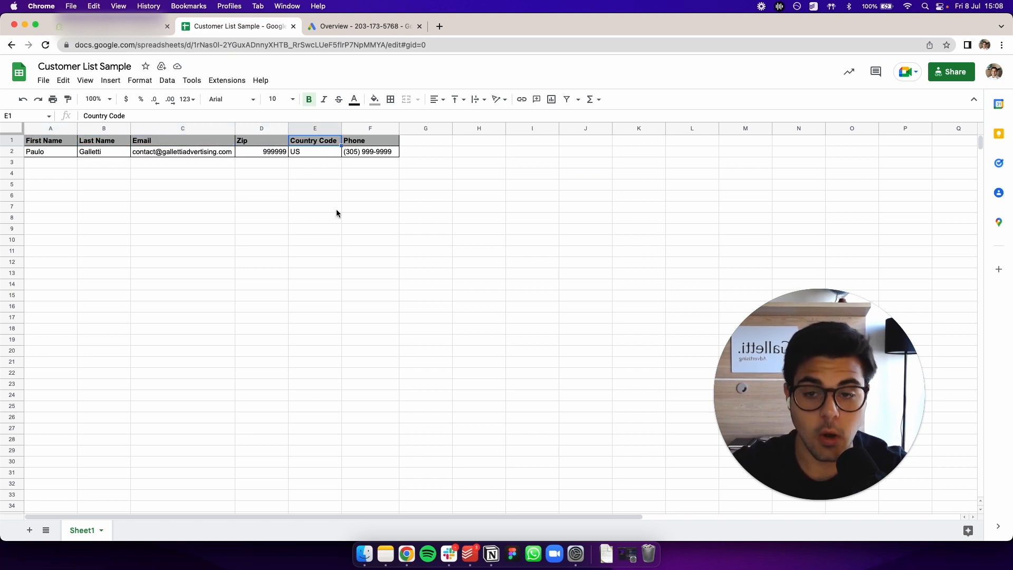
left_click(366, 145)
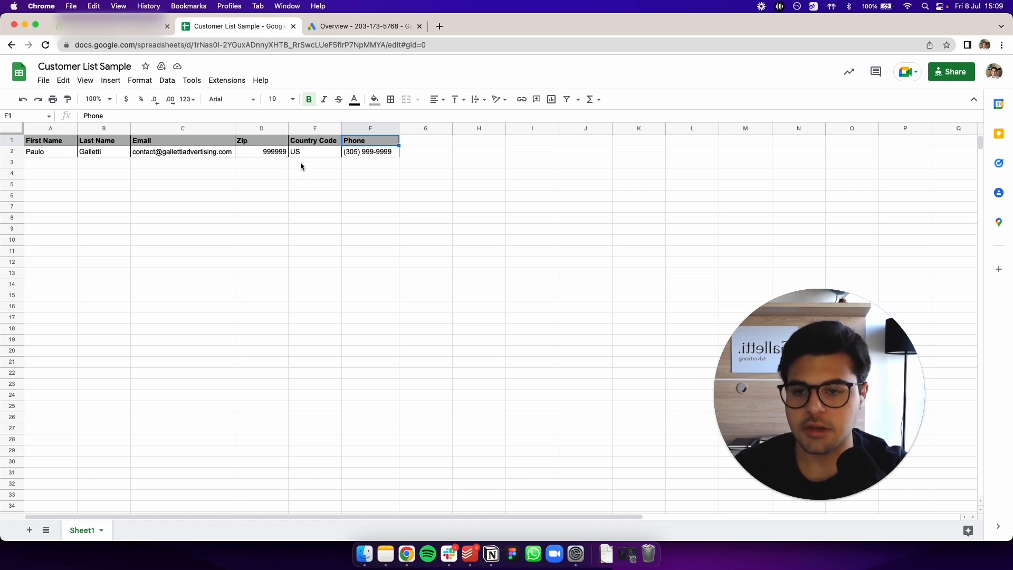
left_click(334, 240)
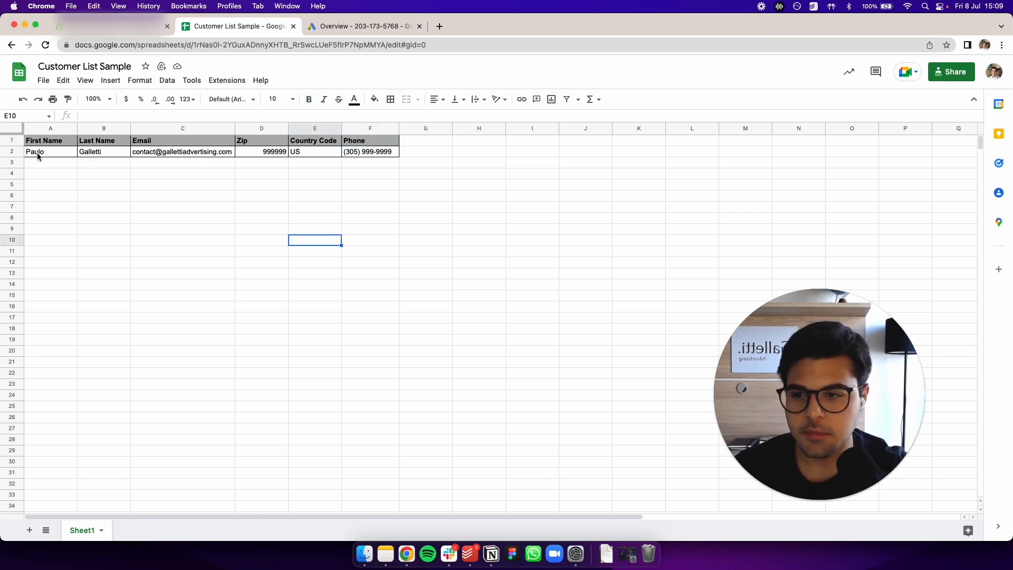
Step: Fill the sample customer row 2 down into row 3 and append a comma to the first name in A3
left_click_drag(37, 154, 396, 164)
left_click(425, 217)
double_click(52, 164)
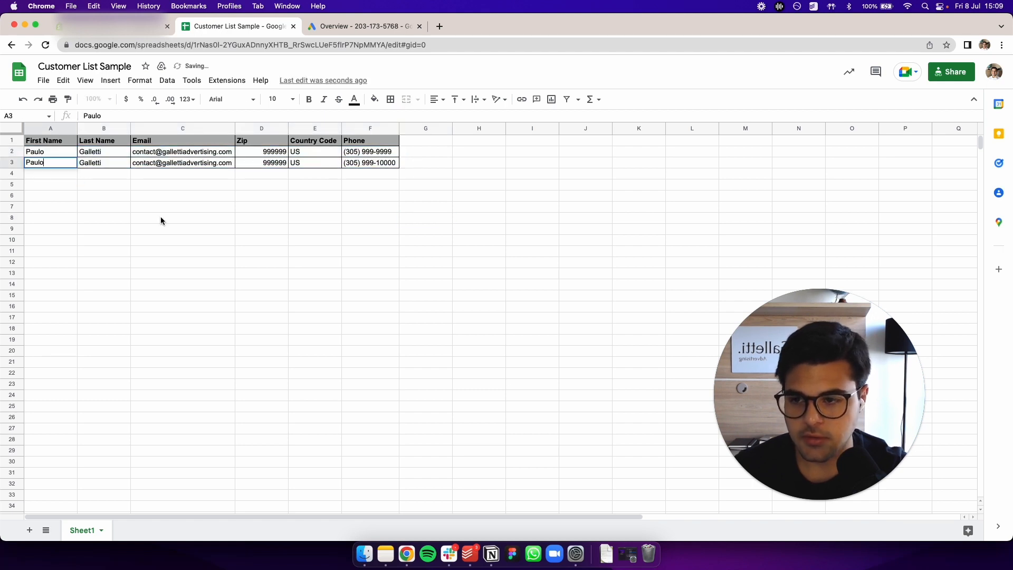
type(",")
left_click(50, 216)
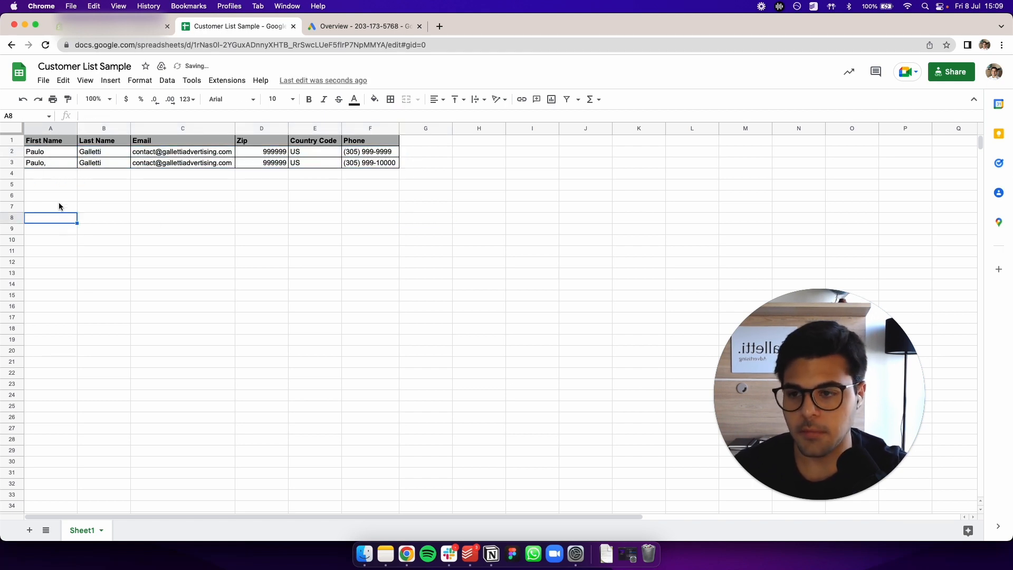
Step: Remove the trailing comma from the first name in cell A3
left_click(52, 164)
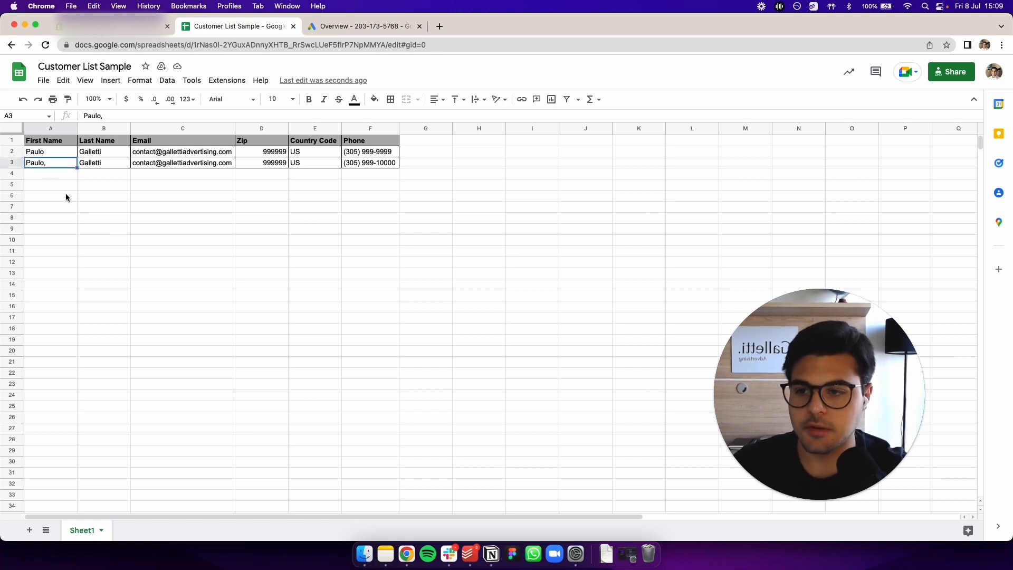
double_click(49, 163)
key("BackSpace")
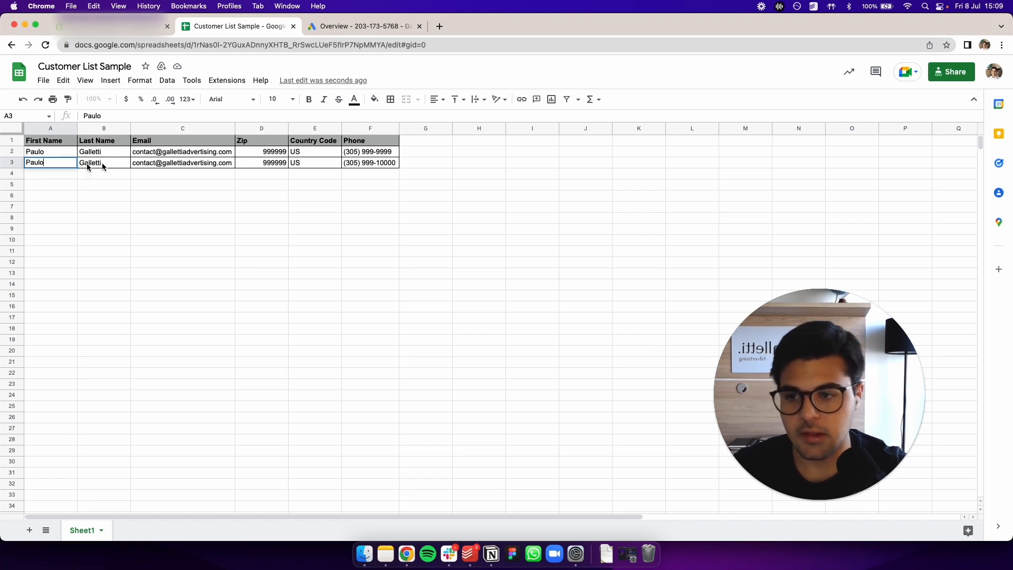
key("Return")
Step: Search the sheet for commas and close the search
left_click(57, 164)
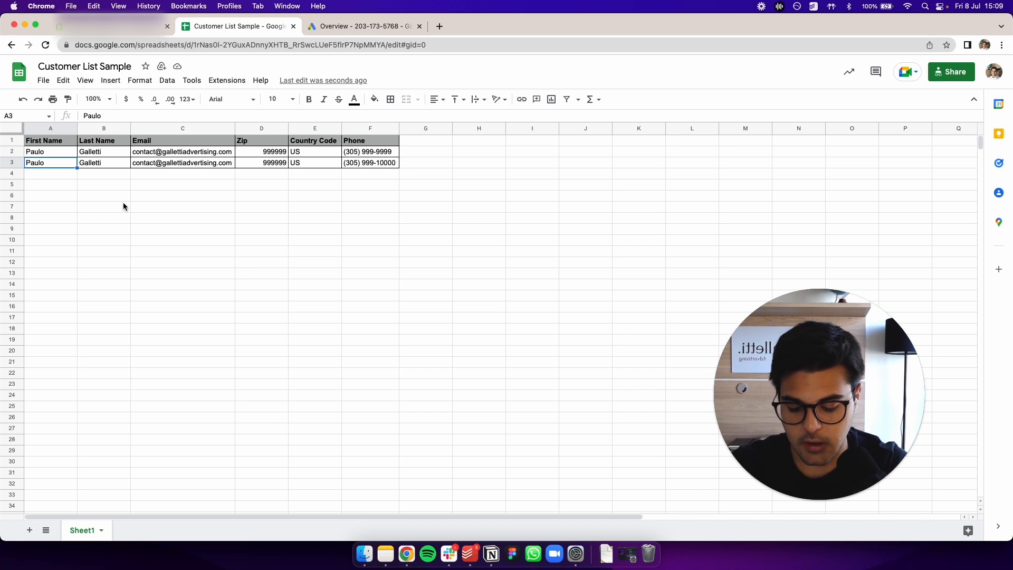
key("cmd+f")
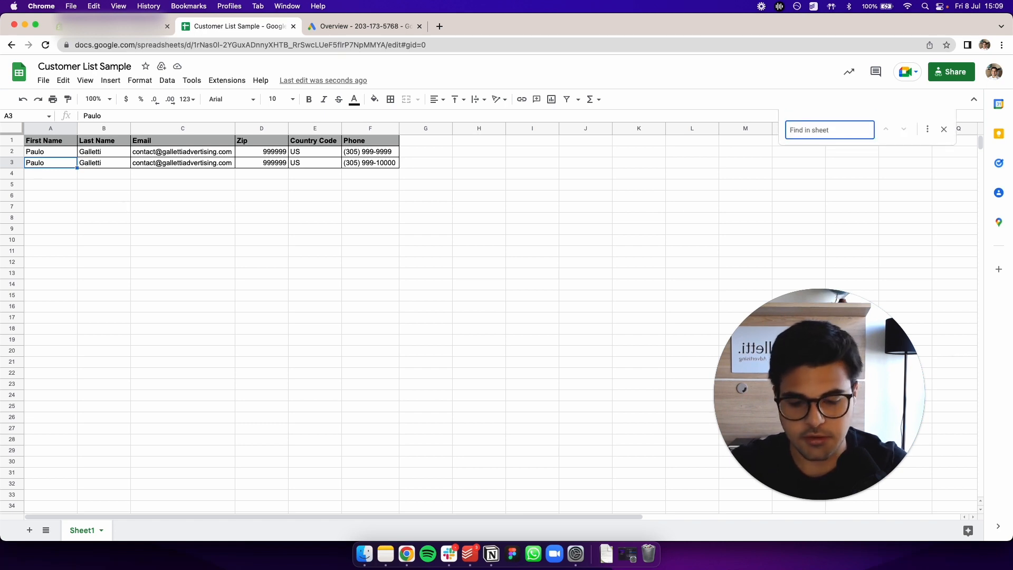
type(",")
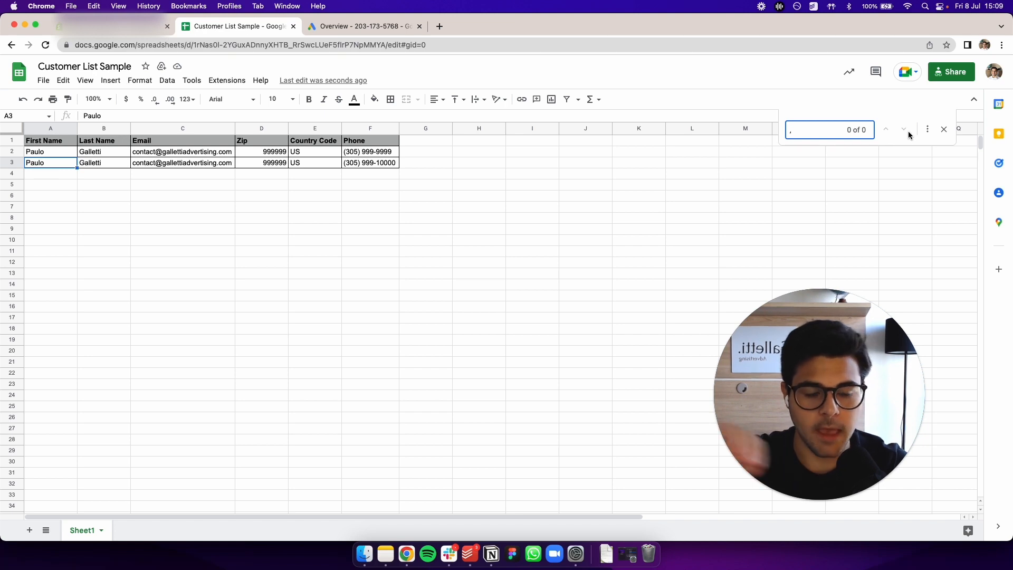
left_click(943, 129)
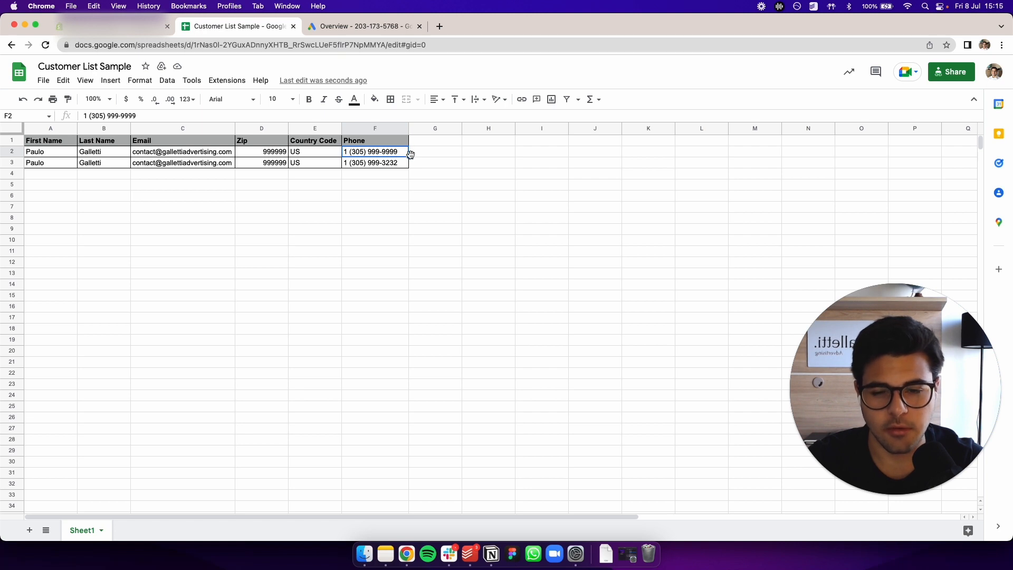
Step: Check the phone number in row 3 and download the current sheet as a CSV file
left_click(378, 167)
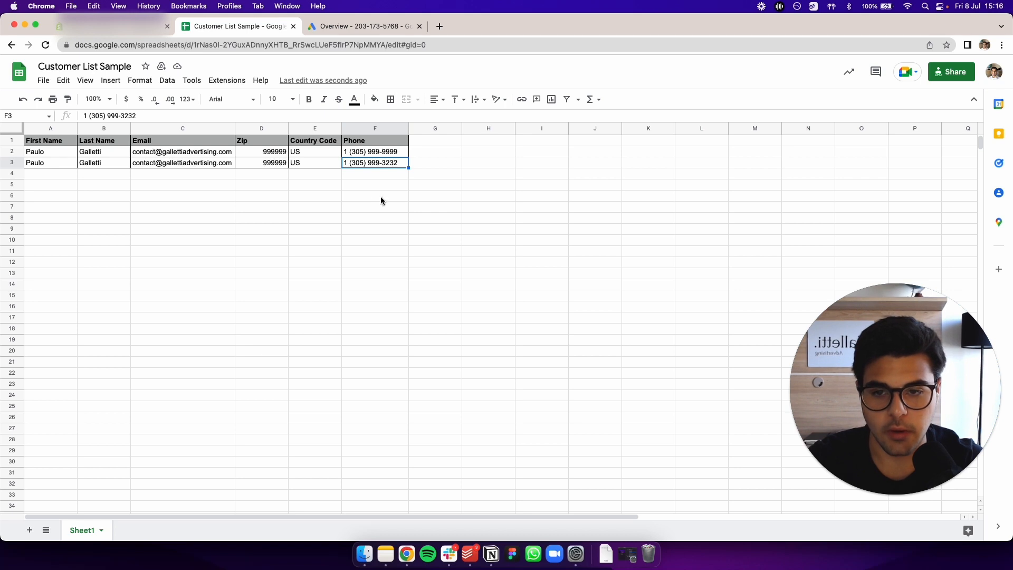
left_click(370, 186)
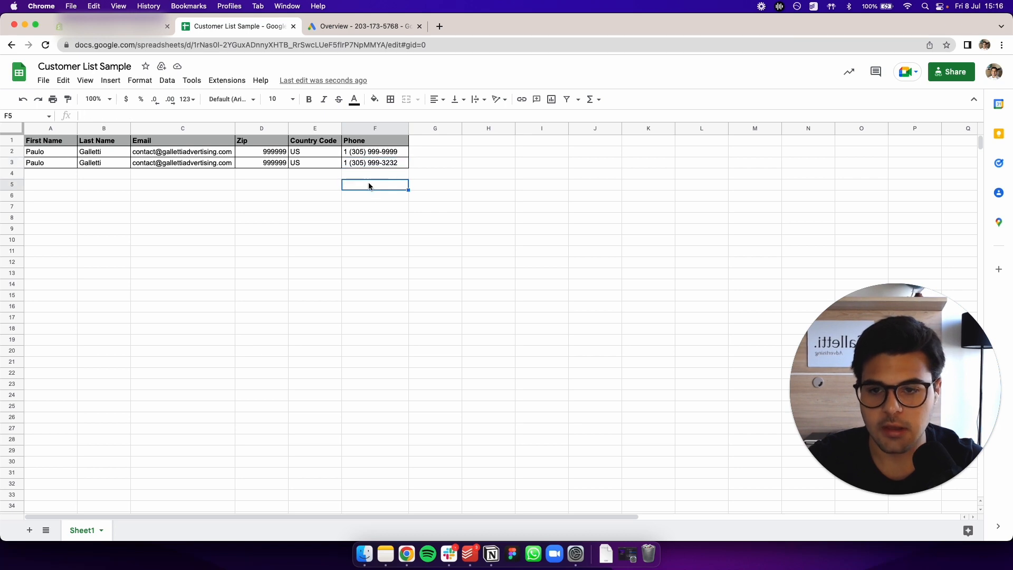
left_click(43, 81)
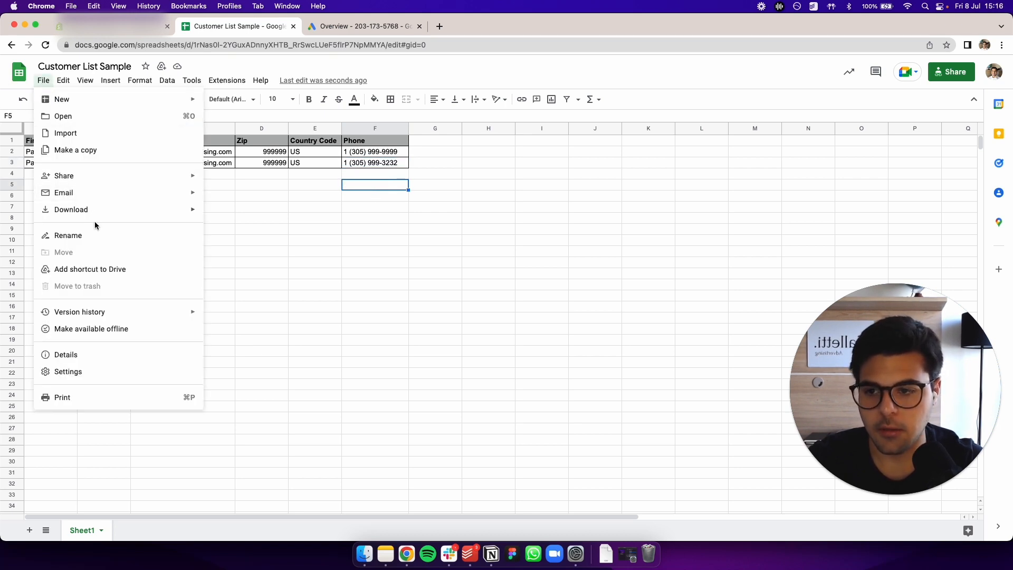
mouse_move(86, 210)
left_click(278, 281)
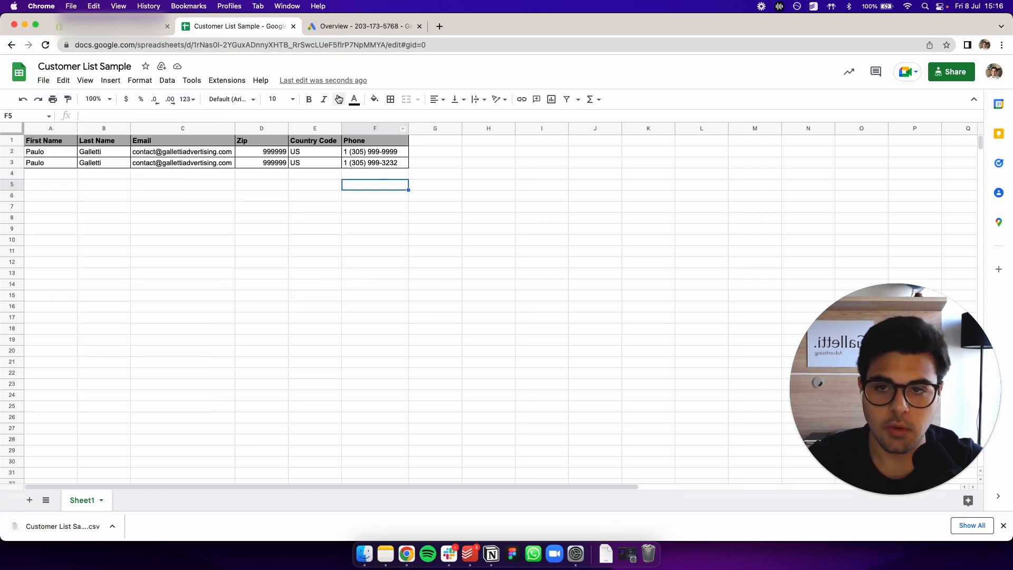
Step: Switch to Google Ads and start a new customer list segment in the Audience manager
left_click(346, 26)
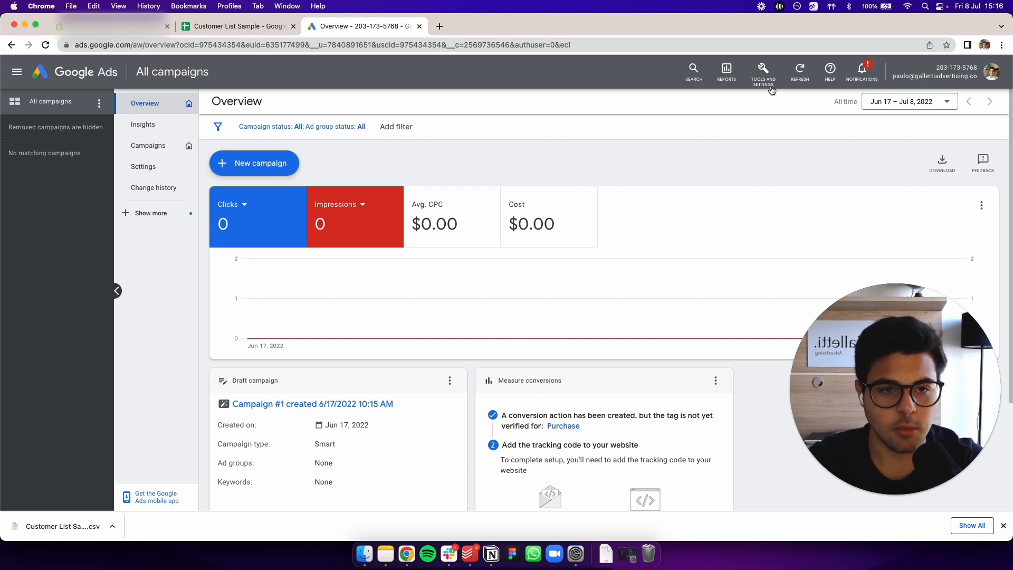
left_click(759, 72)
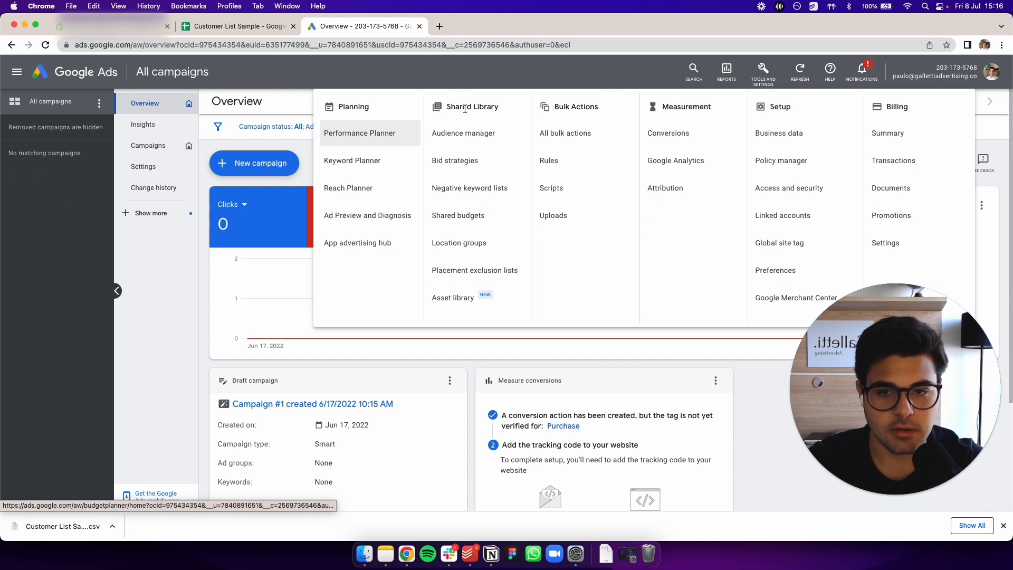
left_click(498, 139)
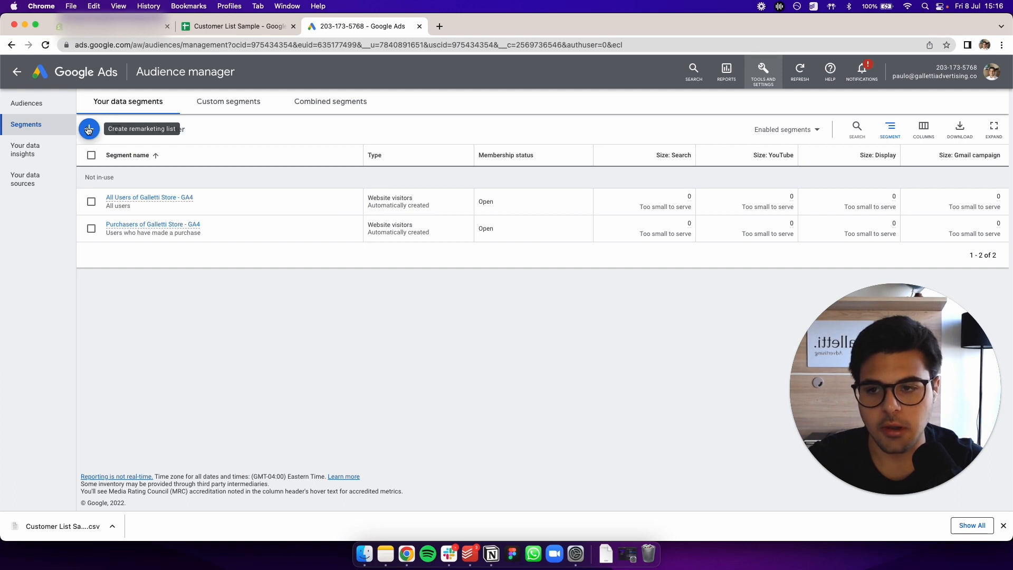
left_click(89, 129)
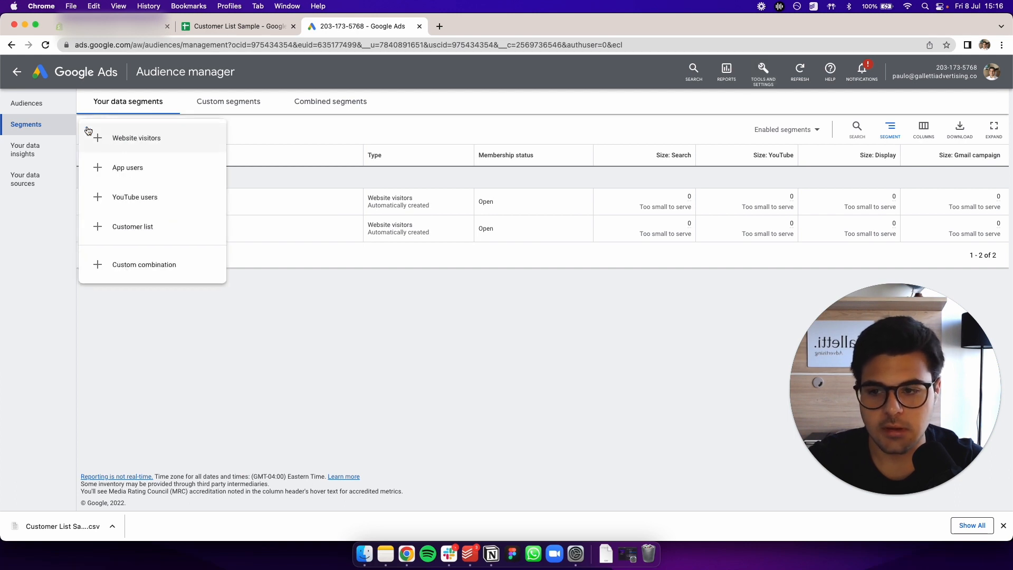
left_click(143, 230)
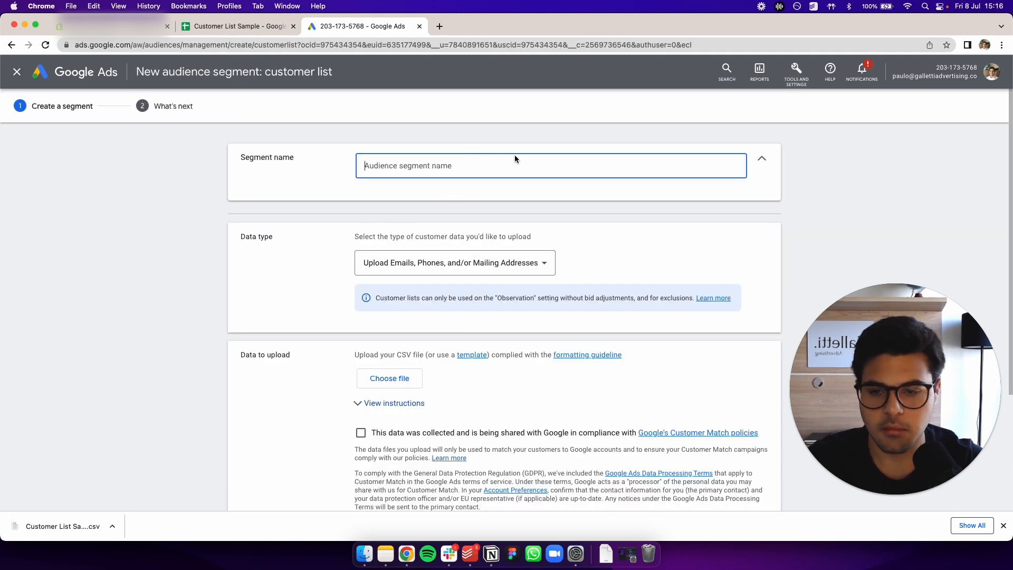
Step: Name the new audience segment "Shopify Customers List (46k)"
type("Shopi")
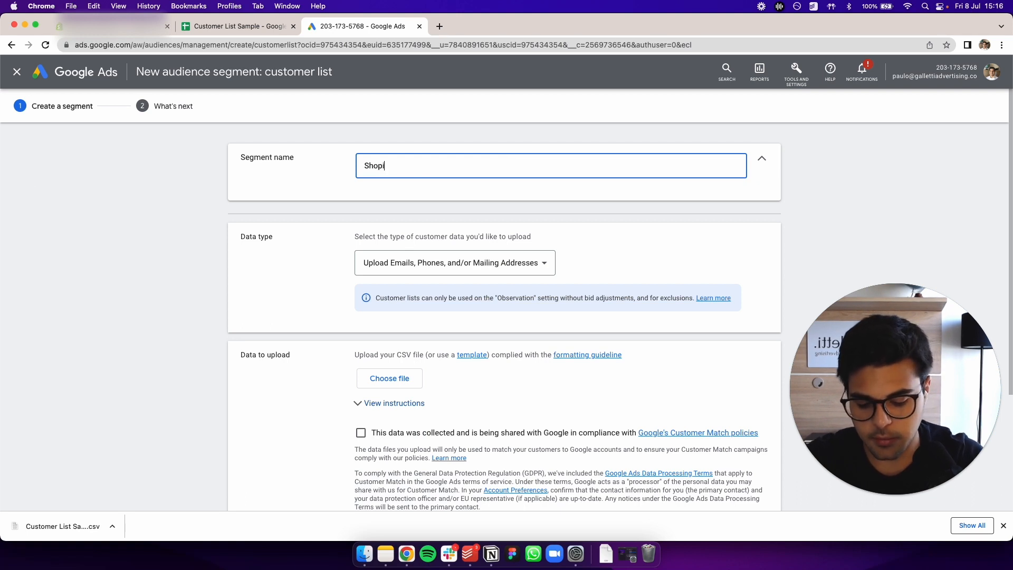
type("fy Custo")
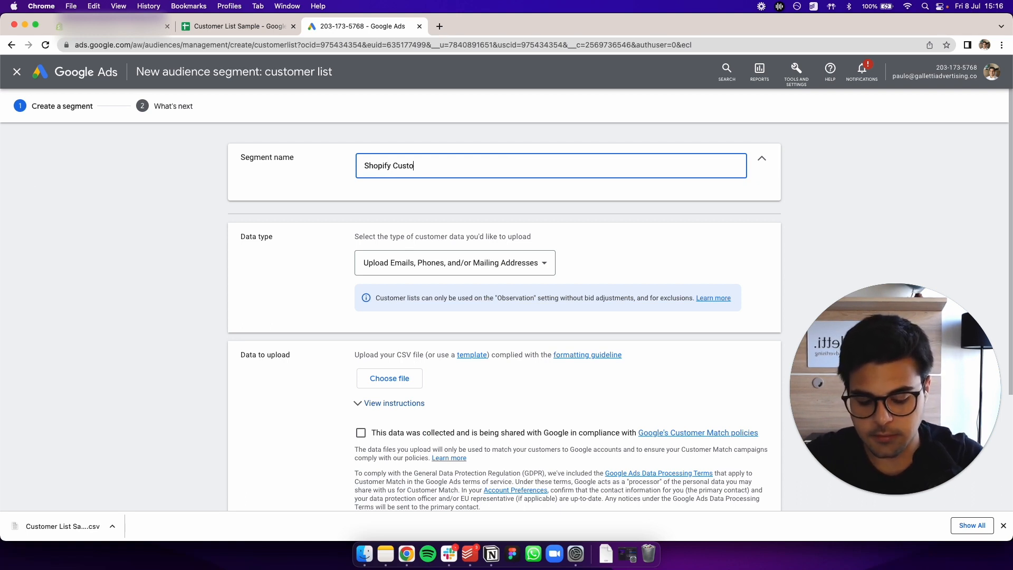
type("mers List (")
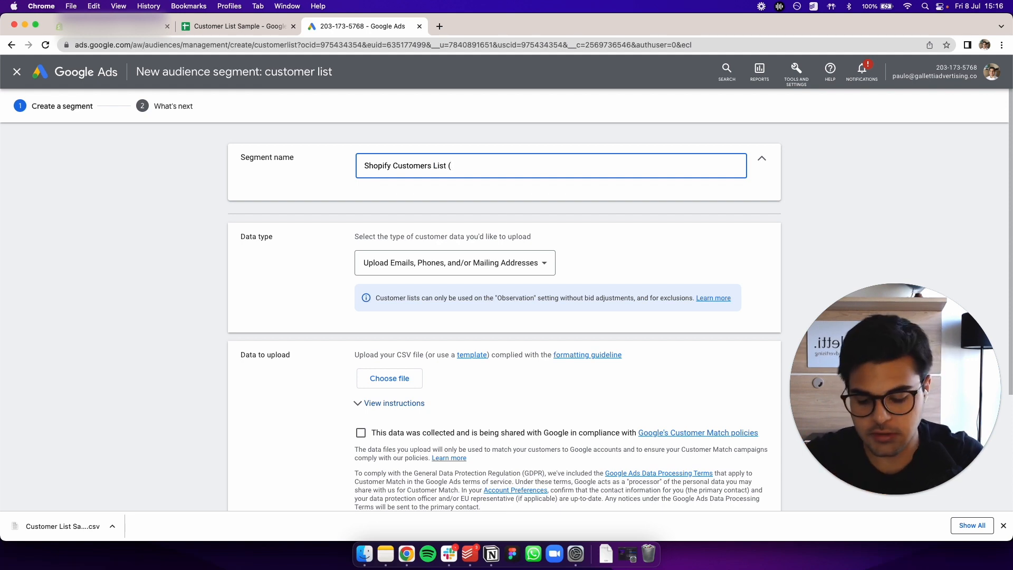
type("46k)")
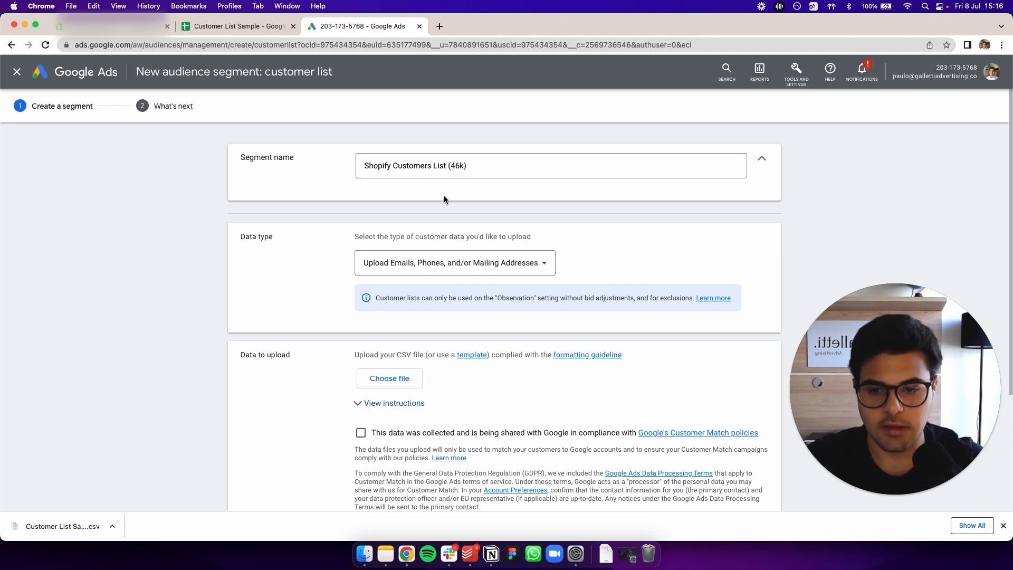
Step: Review the customer data type choices, keeping Upload Emails, Phones, and/or Mailing Addresses
scroll(446, 201, "down", 1)
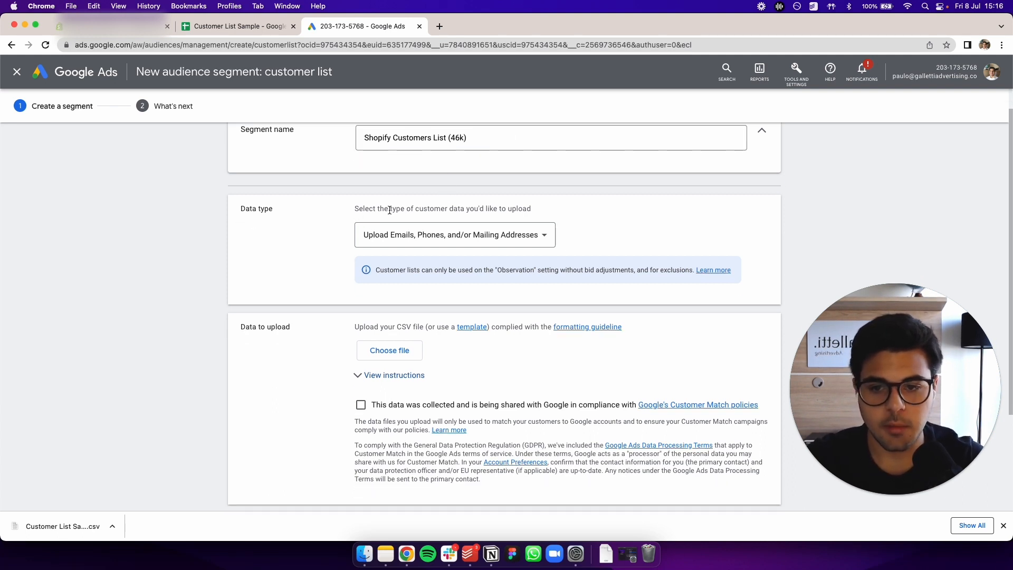
left_click(507, 236)
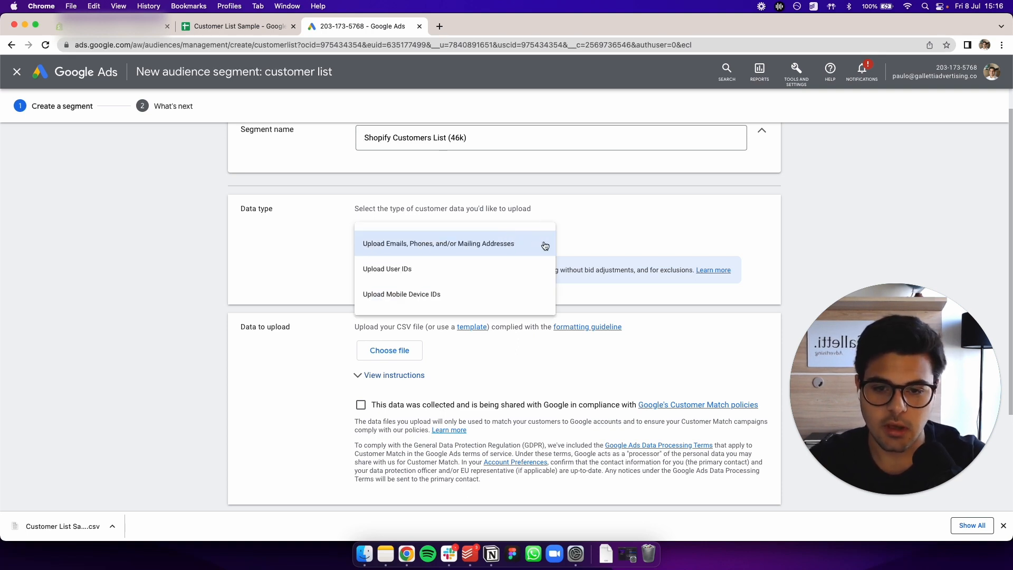
left_click(595, 240)
Step: Choose "Customer List Sample - Sheet1 (3).csv" as the customer data file for upload
scroll(597, 239, "down", 3)
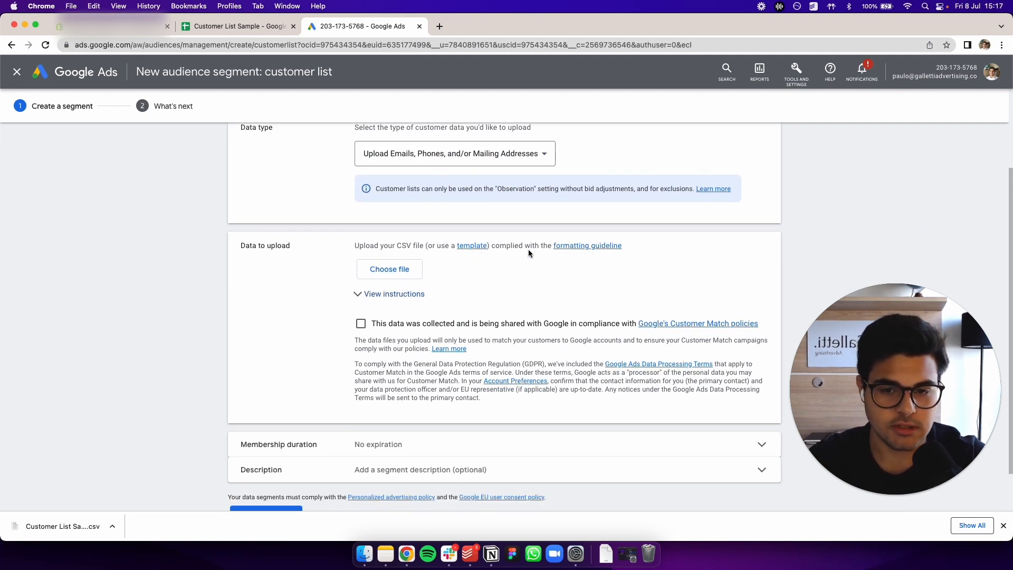
scroll(529, 254, "down", 2)
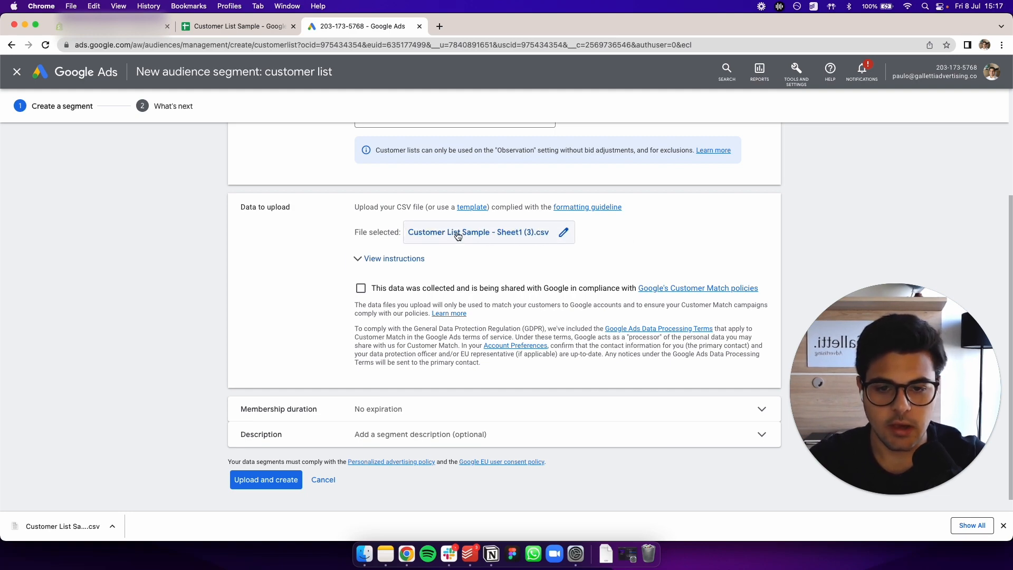
Step: Expand the upload instructions and examine the example CSV layouts for emails, phones and addresses
scroll(401, 243, "down", 1)
left_click(390, 243)
scroll(434, 265, "down", 2)
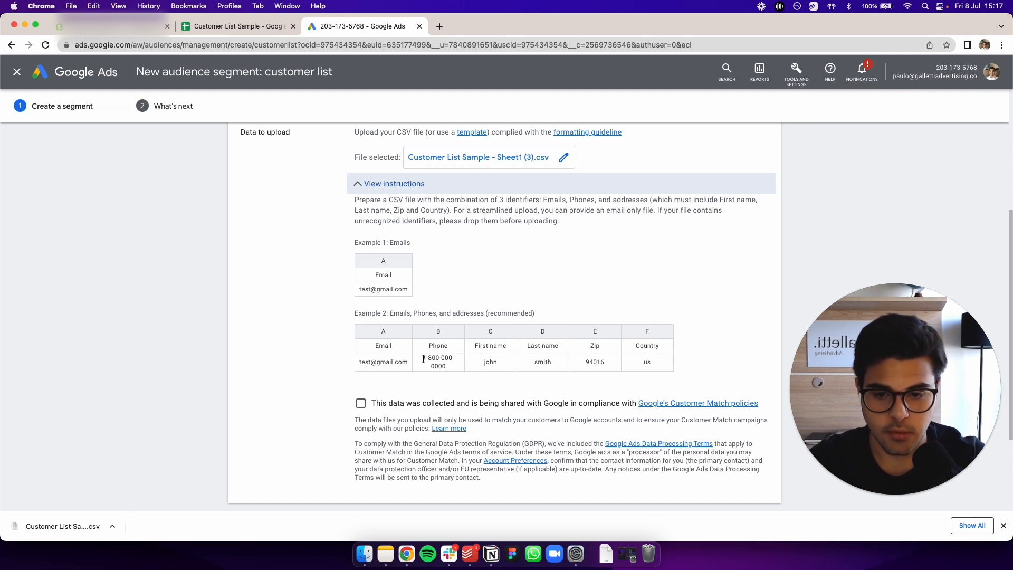
Step: Check the phone number format in the emails, phones and addresses example, and collapse the upload instructions
left_click_drag(424, 360, 454, 370)
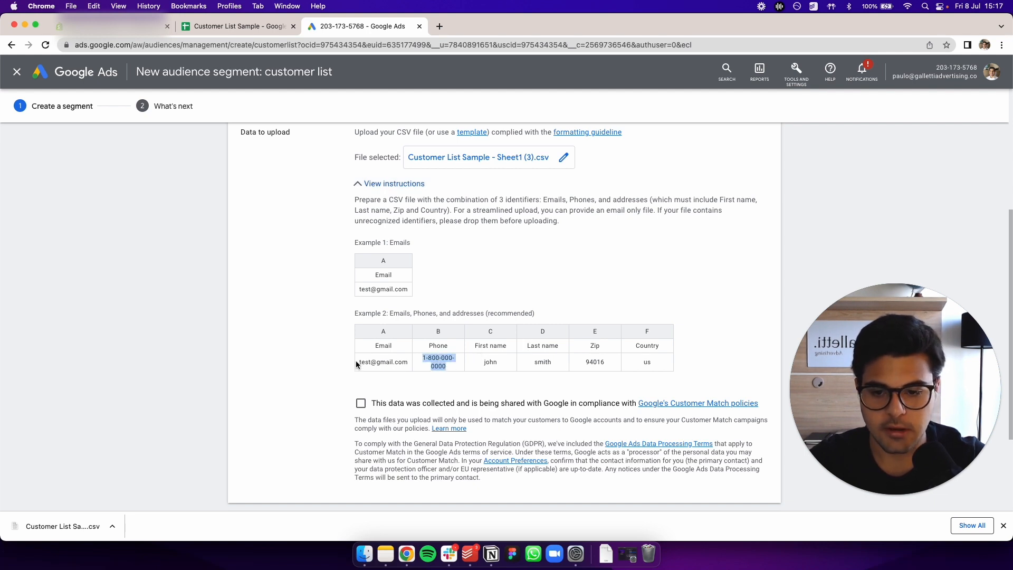
left_click(353, 383)
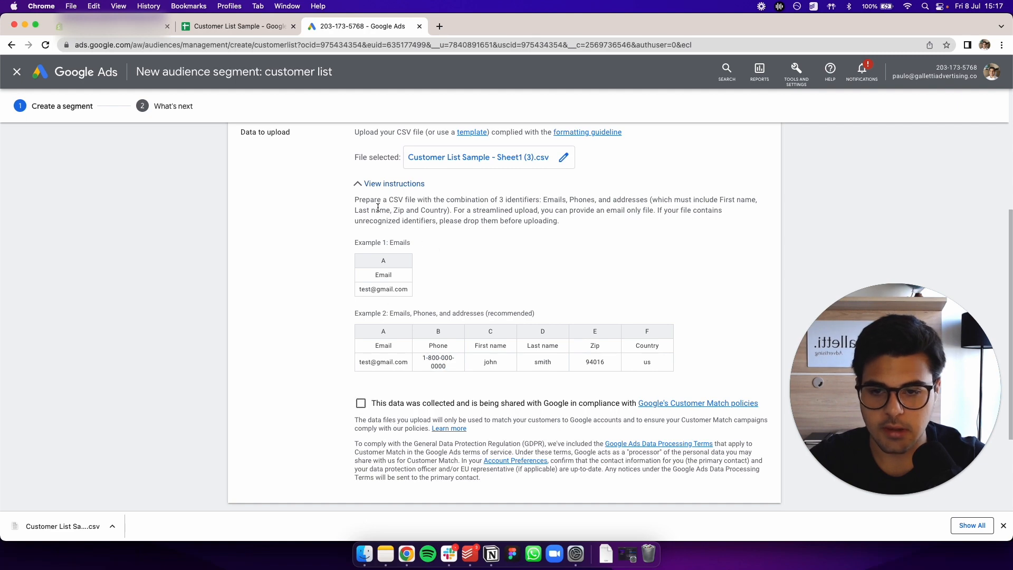
left_click(380, 184)
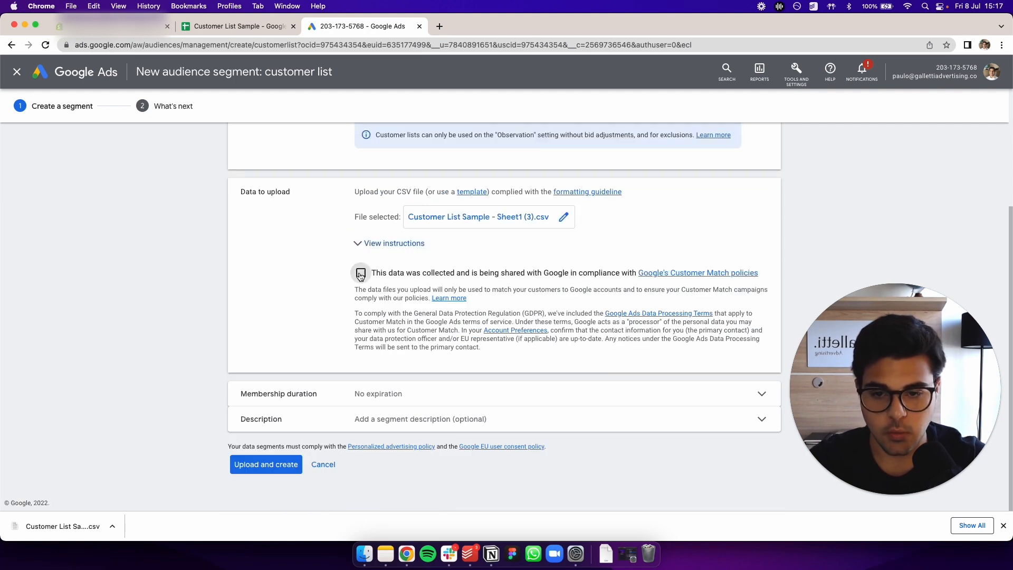
Step: Declare the data compliant with Google's Customer Match policies, and upload and create the segment, finishing back at the segment list
left_click(360, 273)
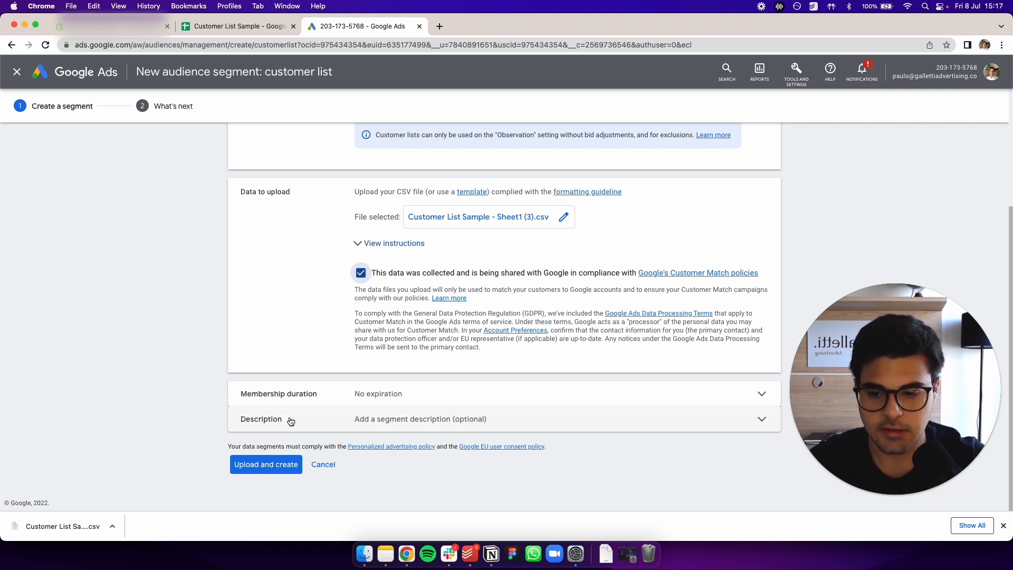
left_click(261, 466)
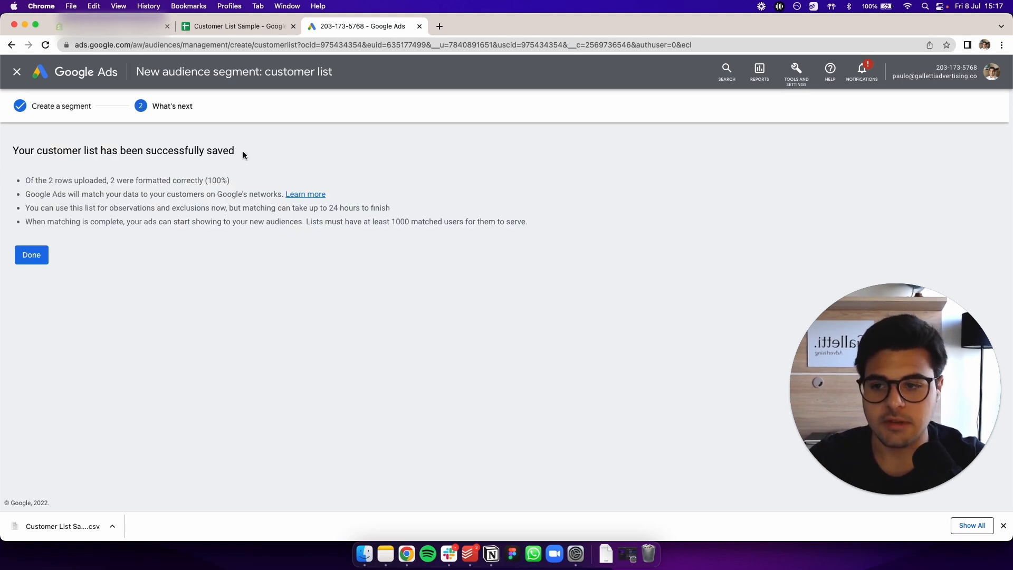
left_click(32, 254)
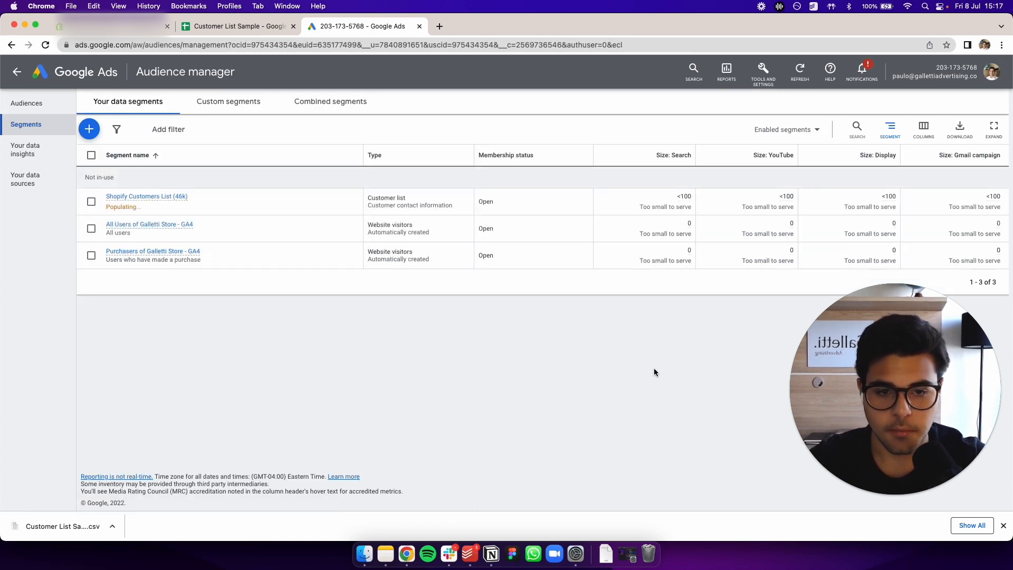
left_click(1002, 525)
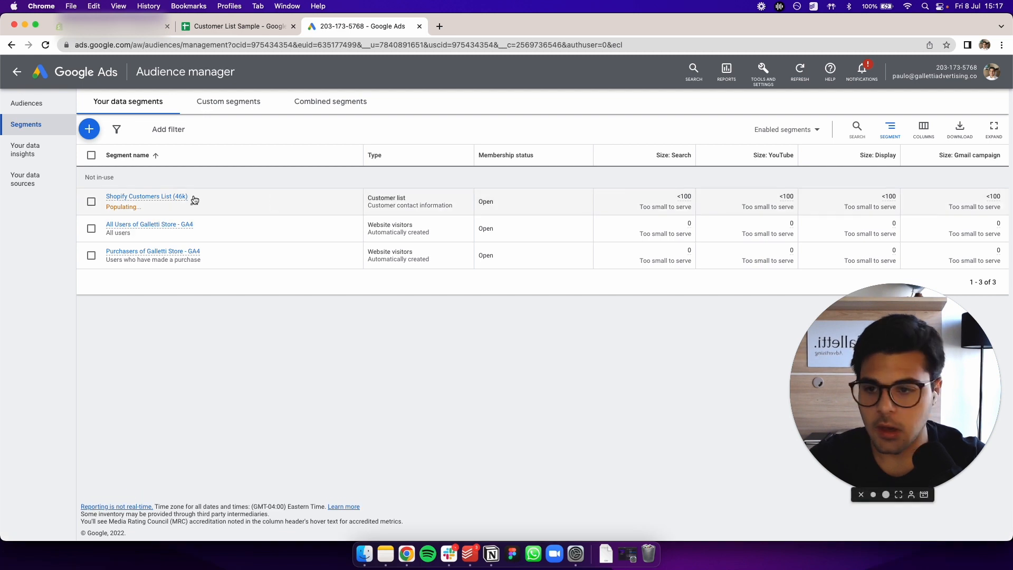